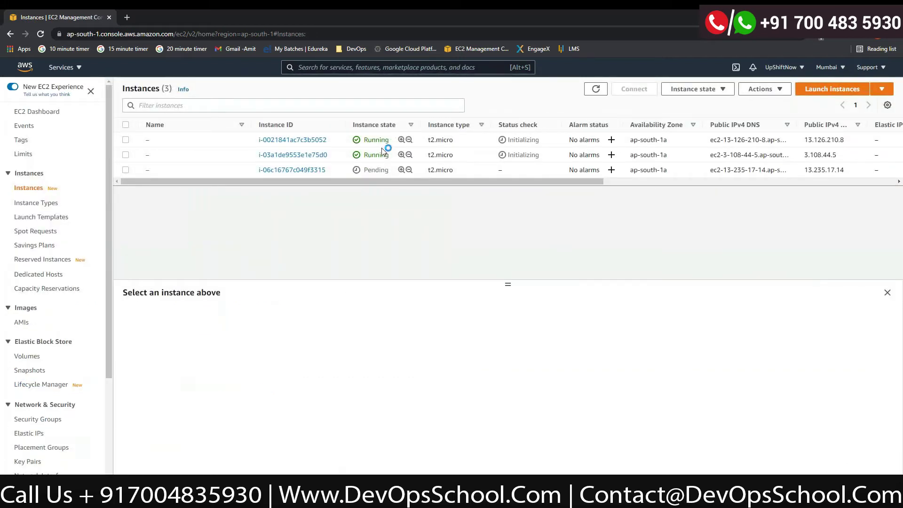
Step: Name the first EC2 instance in the list ansible_server
click(155, 139)
click(222, 155)
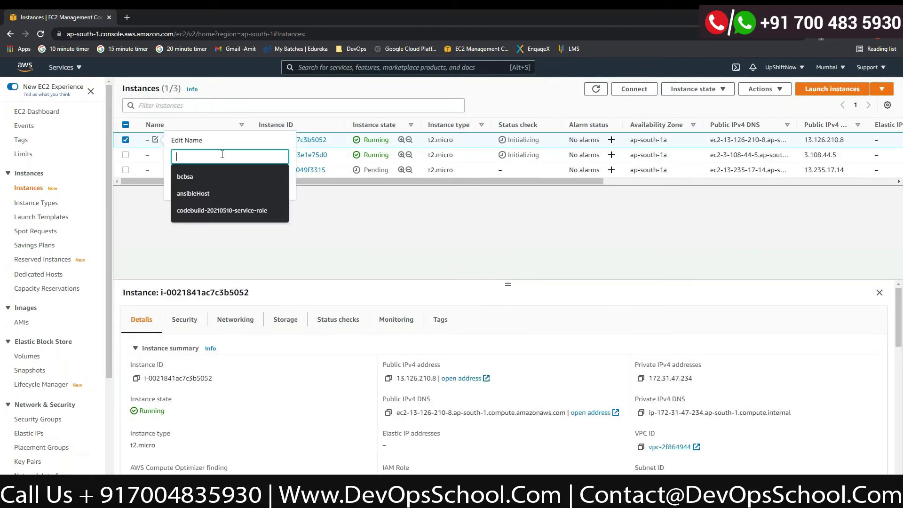
text(ansible_ser)
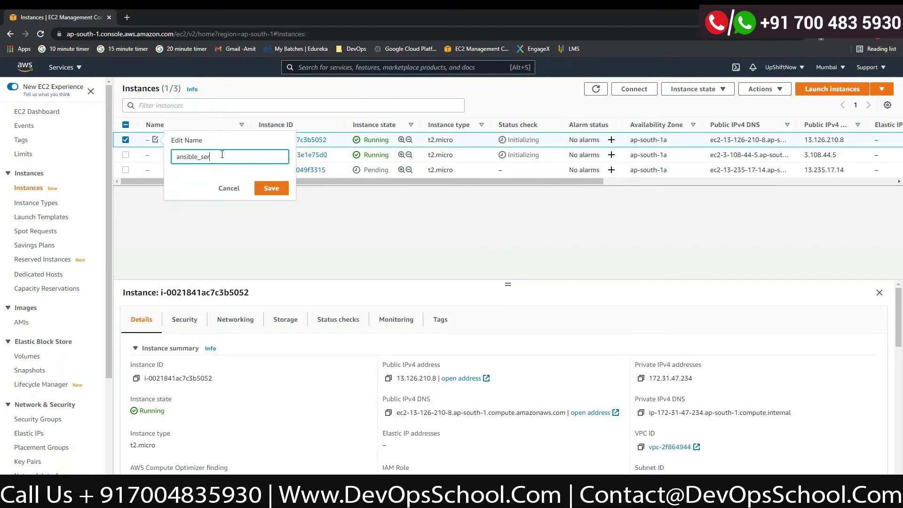
text(ver)
click(270, 189)
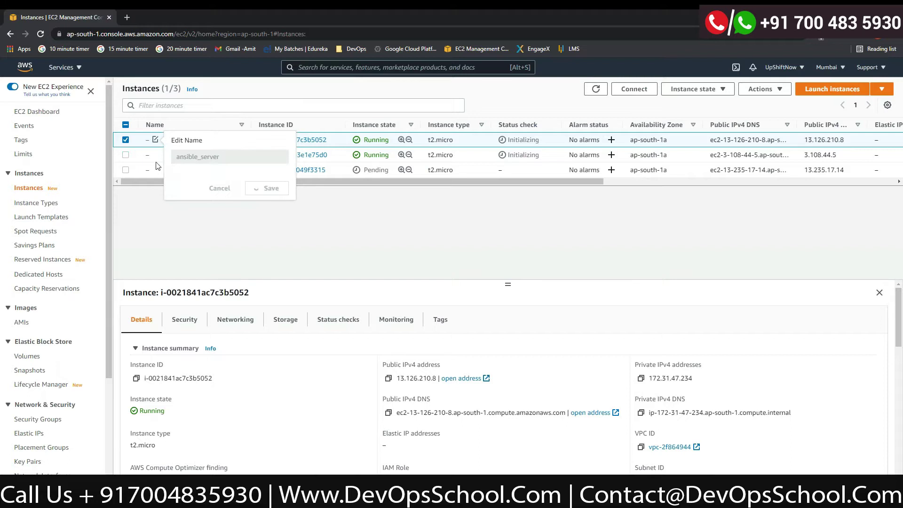
Step: Name the second EC2 instance in the list H1
click(187, 159)
click(190, 170)
text(H1)
key(Return)
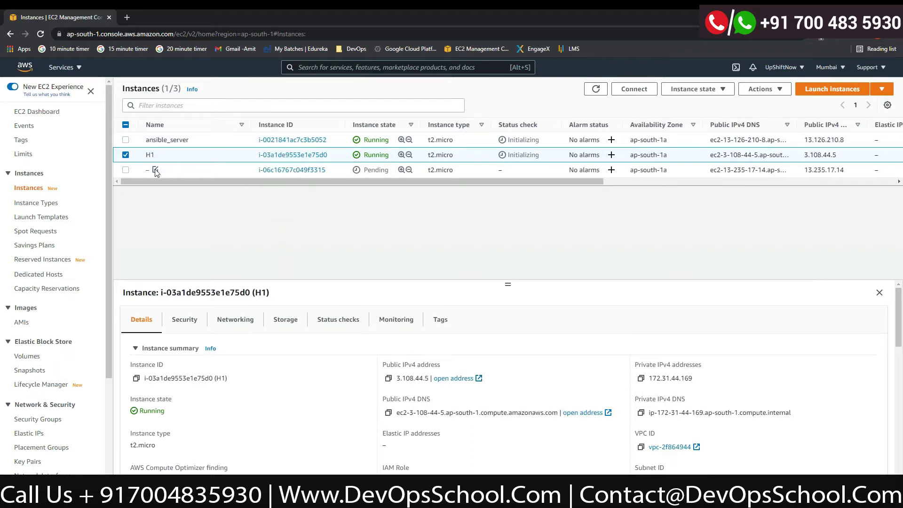
Step: Name the third EC2 instance in the list H2
click(156, 170)
click(197, 187)
text(H2)
key(Return)
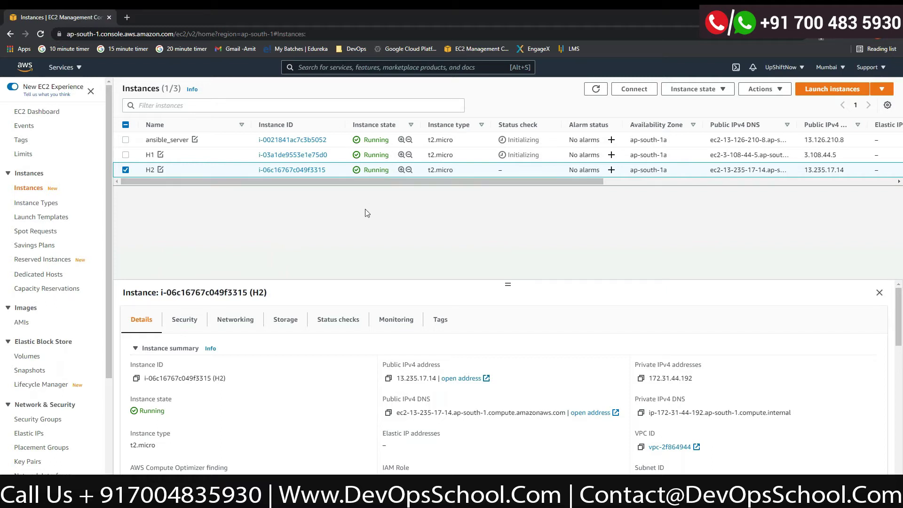
Step: Copy the public IPv4 address of ansible_server and close the inactive PuTTY session with the control-plane join output
drag(841, 141, 805, 139)
click(405, 490)
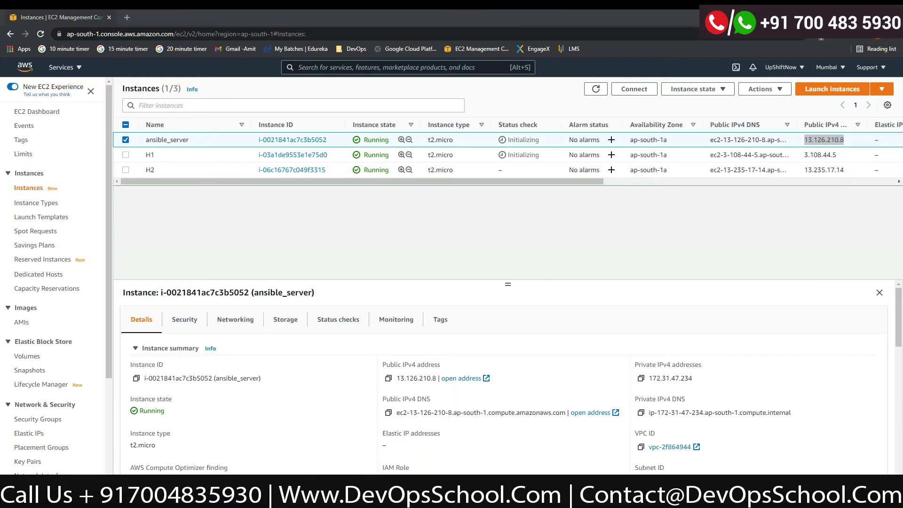
click(455, 453)
click(510, 293)
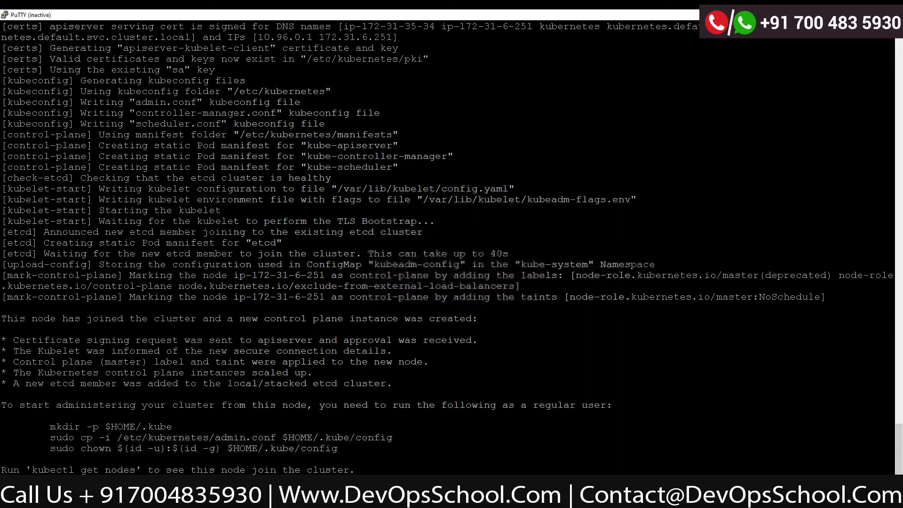
click(892, 15)
Step: Dismiss the connection errors and close the disconnected PuTTY sessions used for kubectl
click(404, 490)
click(406, 454)
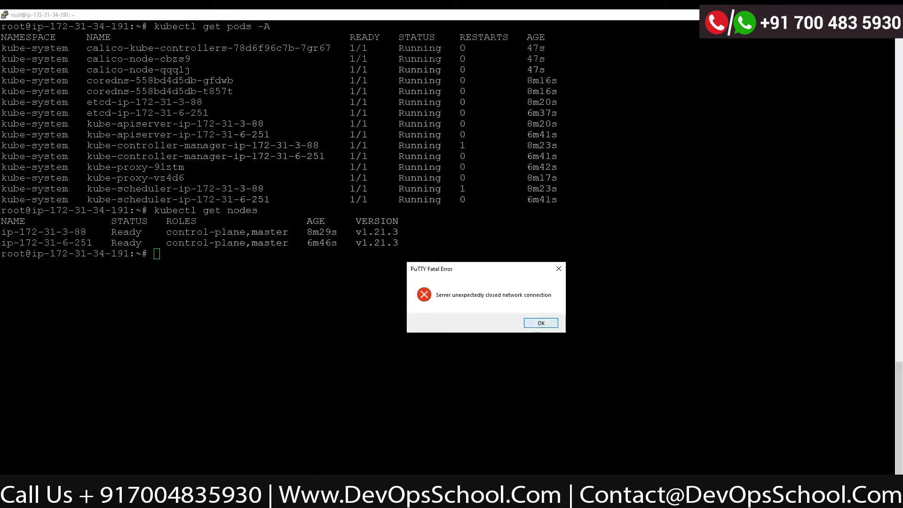
click(540, 323)
key(alt+Tab)
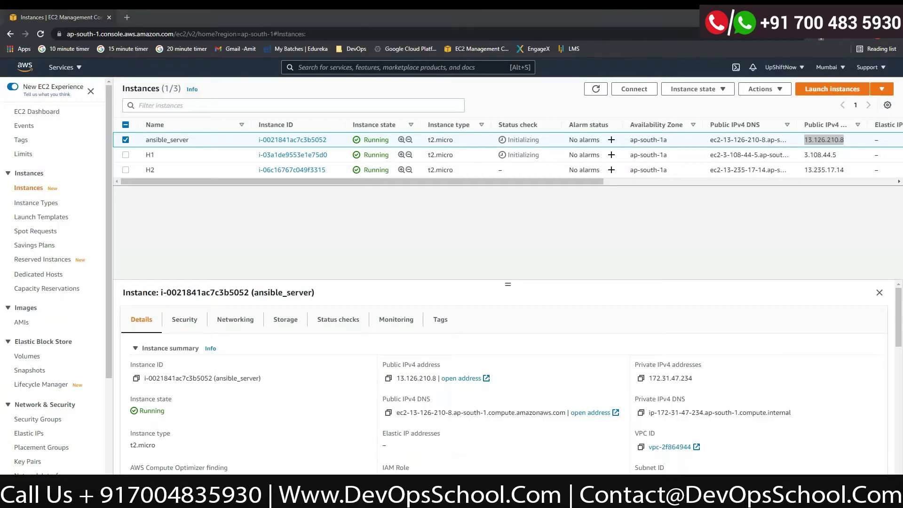
key(alt+Tab)
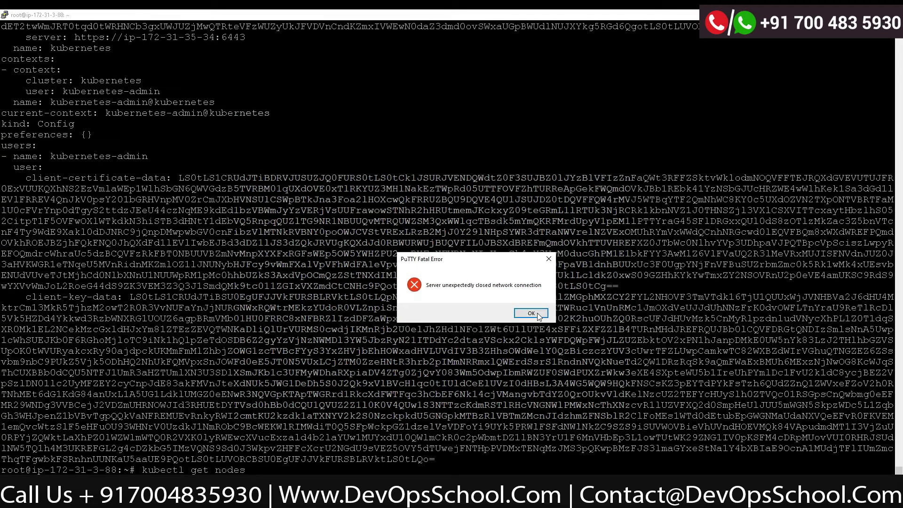
click(531, 312)
click(893, 14)
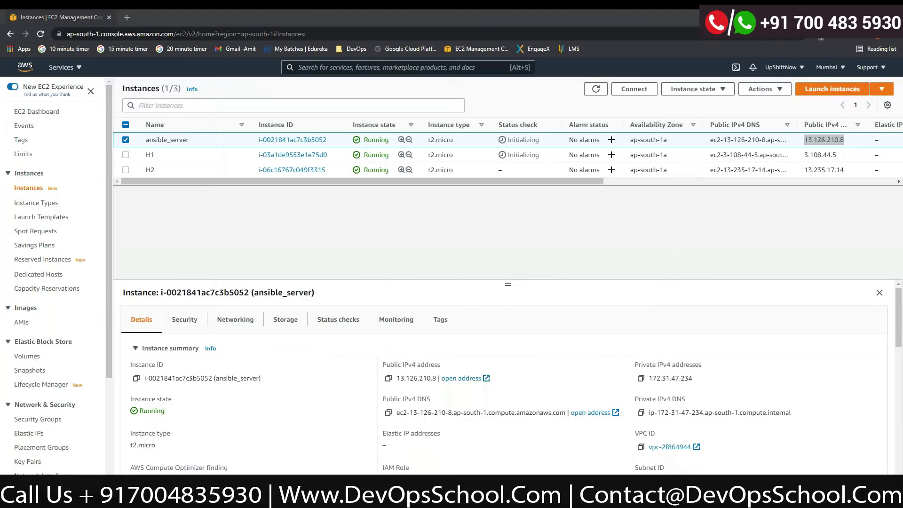
Step: Dismiss the error of the PuTTY session showing the HAProxy configuration and close that session
key(alt+Tab)
click(520, 302)
key(Return)
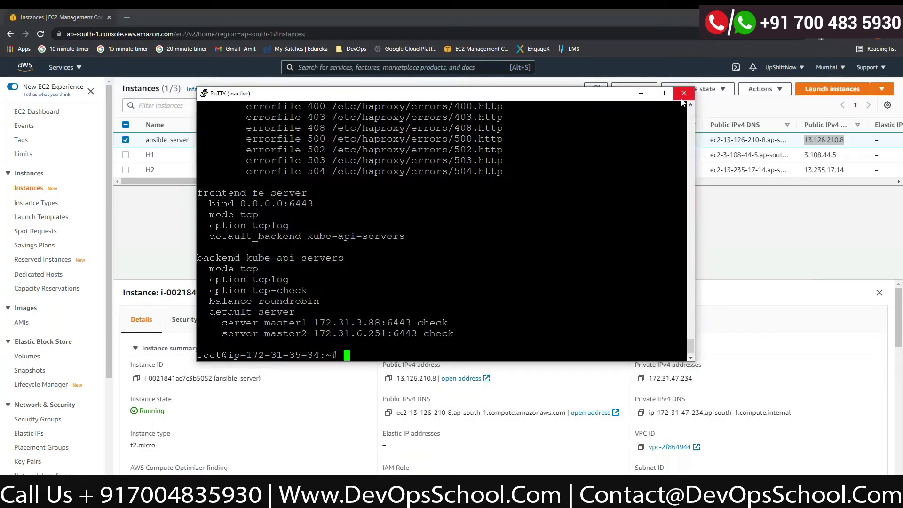
click(684, 93)
Step: Connect PuTTY to ansible_server at 13.126.210.8 using the saved ec2 session and accept its host key
key(super)
click(631, 320)
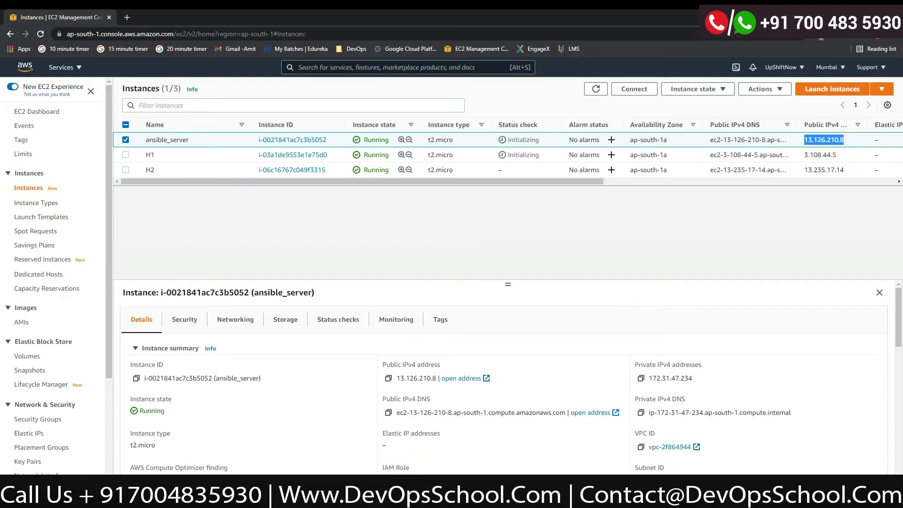
click(434, 285)
click(533, 274)
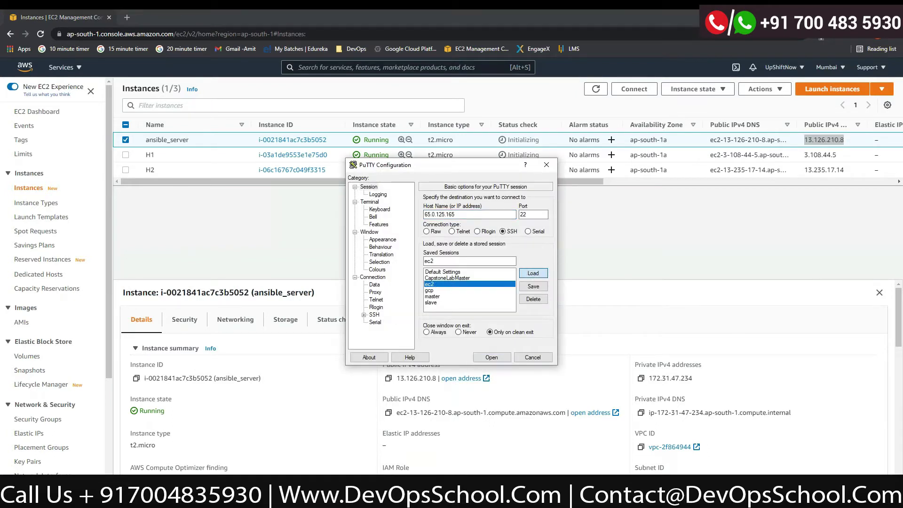
click(492, 358)
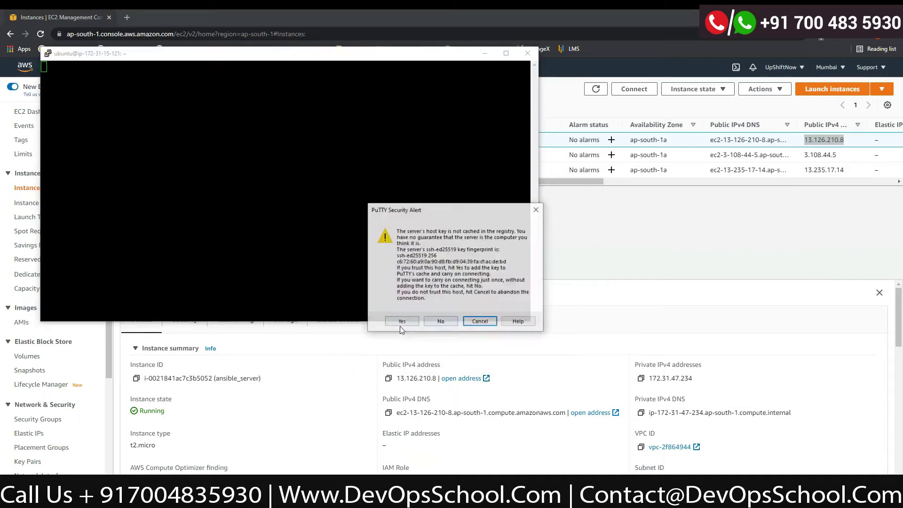
click(402, 323)
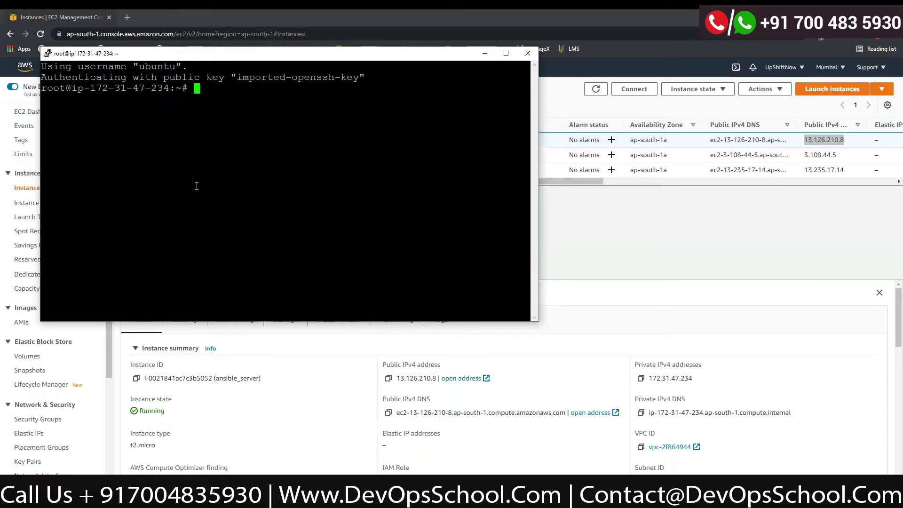
Step: Connect PuTTY to H1 at 3.108.44.5 using the saved ec2 session with system colours enabled, accepting its host key
drag(849, 156, 804, 156)
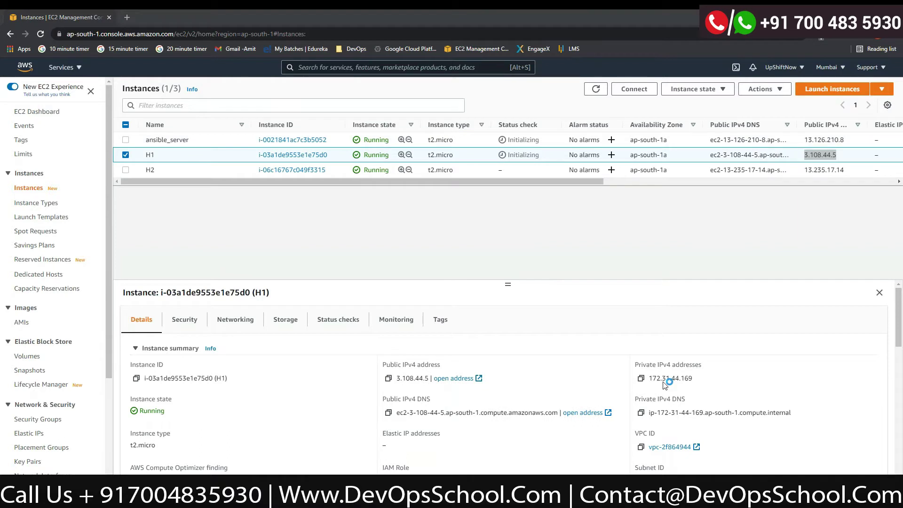
click(429, 285)
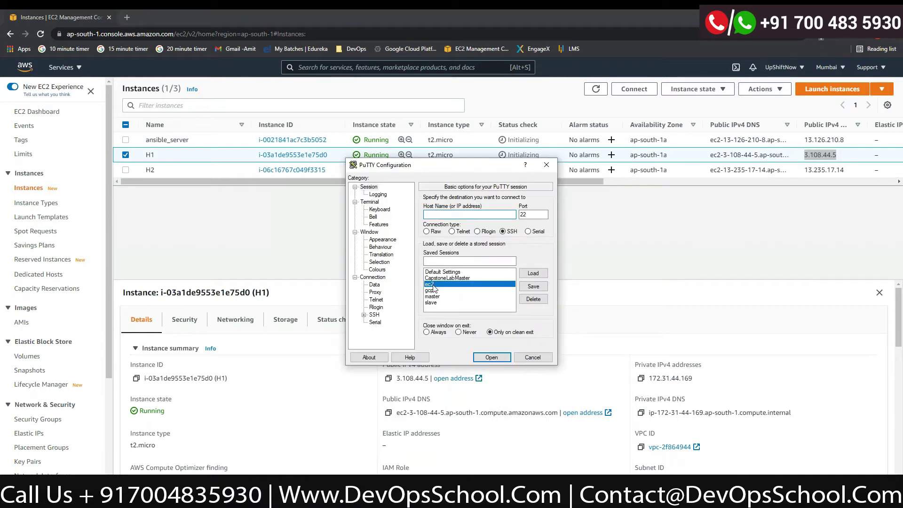
click(533, 273)
double_click(469, 215)
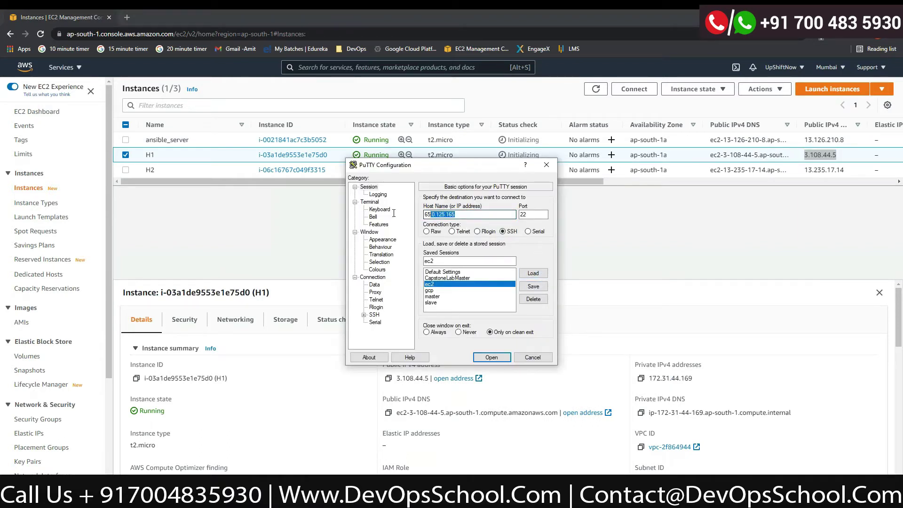
text(3.108.44.5)
click(381, 270)
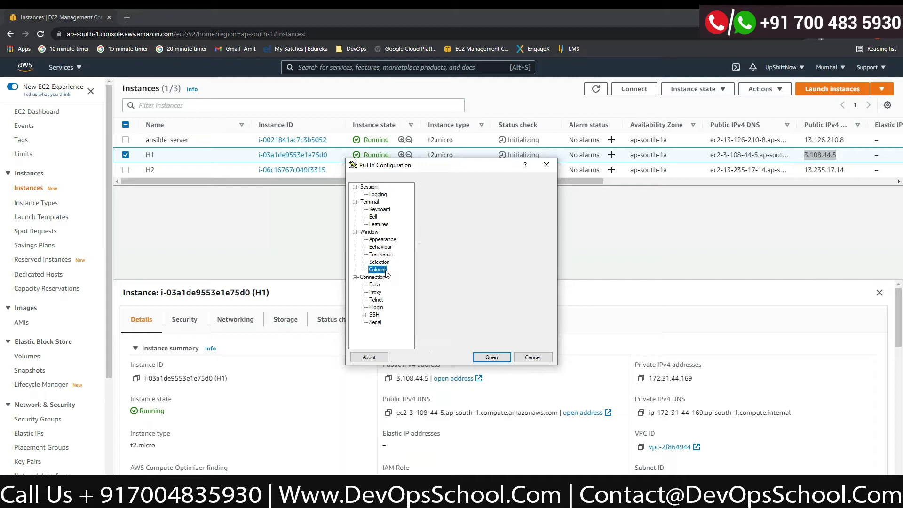
click(501, 359)
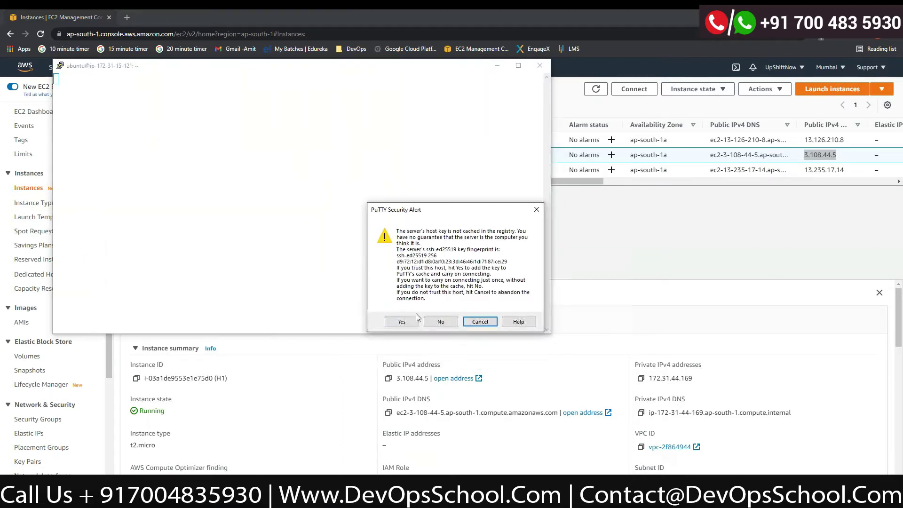
click(407, 321)
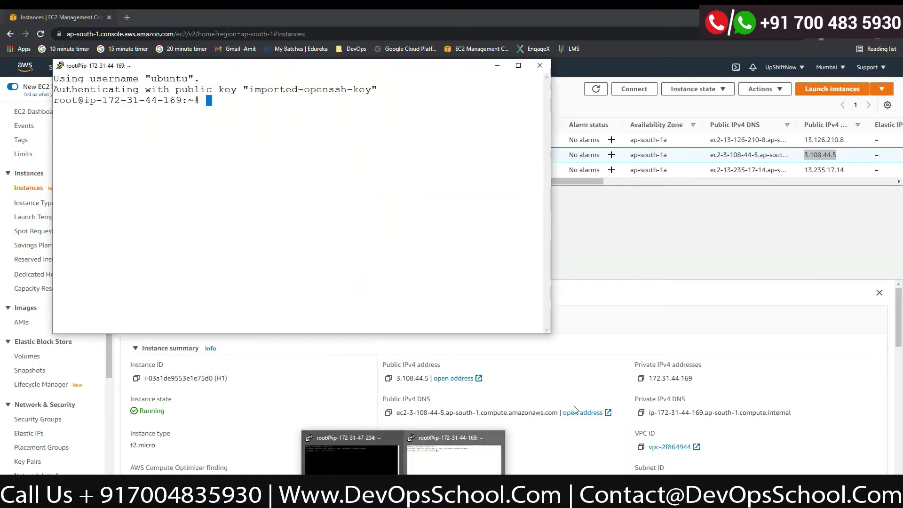
Step: Try to connect PuTTY to H2 at 13.235.17.14 using the saved ec2 session with system colours, accepting the host key, and close the session
click(431, 284)
click(538, 274)
click(533, 274)
drag(845, 169, 808, 171)
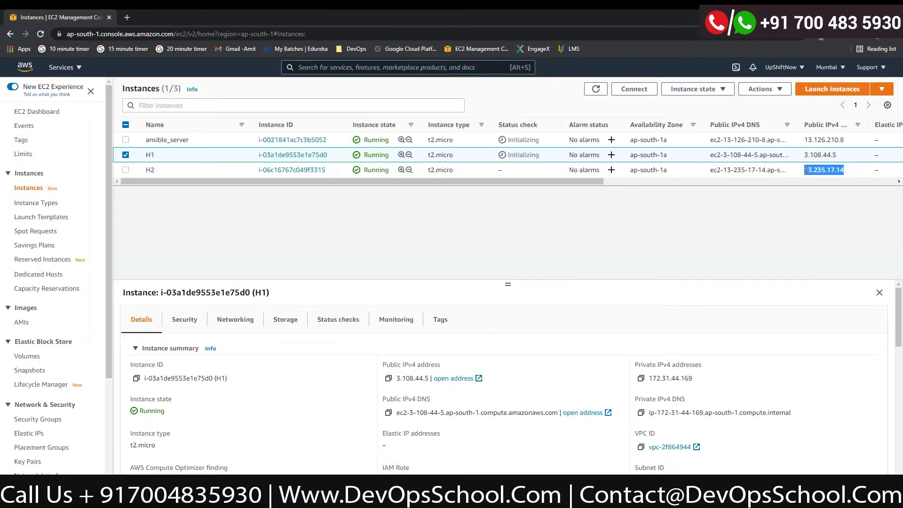
key(alt+Tab)
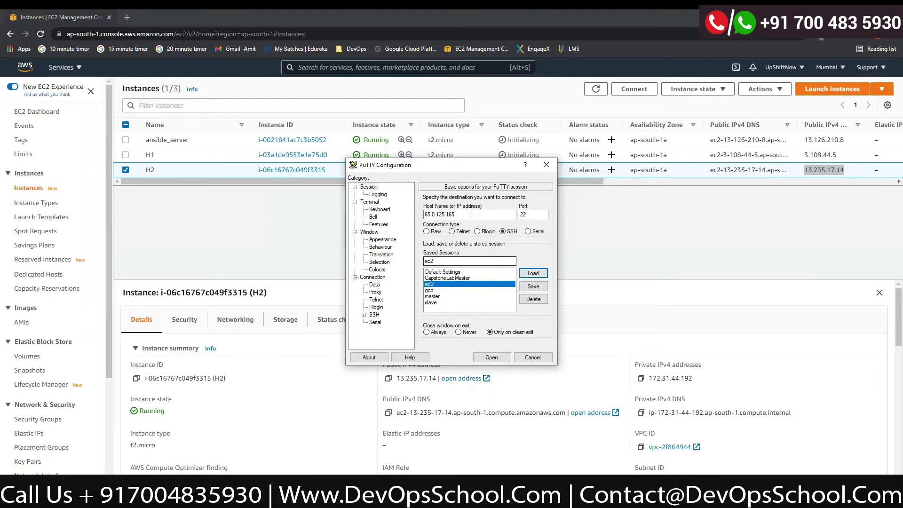
click(378, 269)
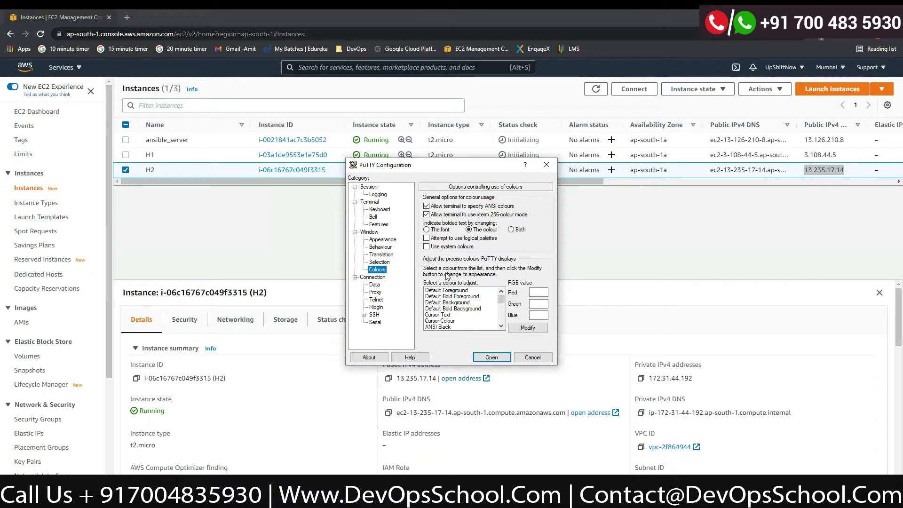
click(442, 248)
click(492, 358)
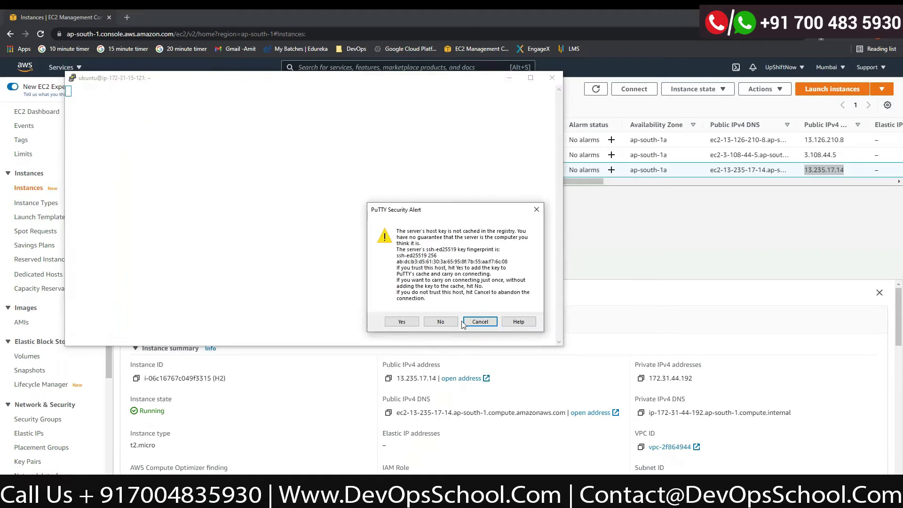
click(402, 323)
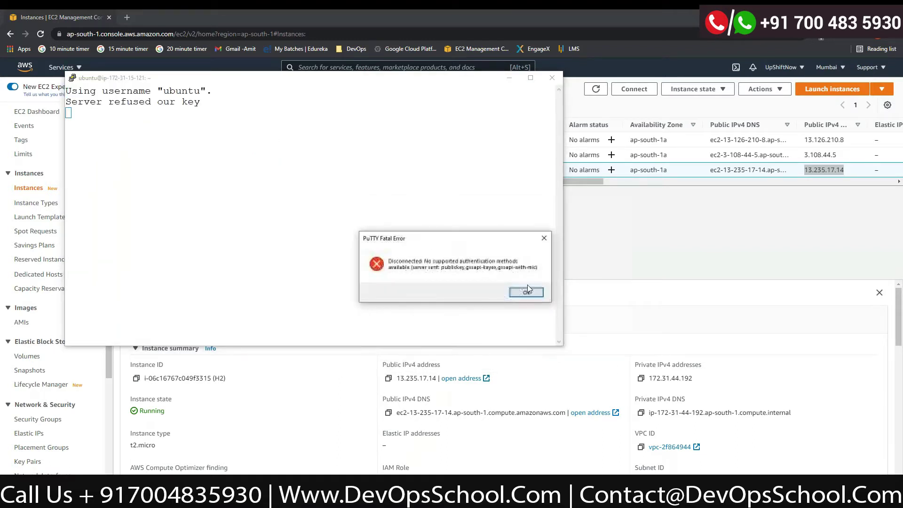
click(525, 294)
click(557, 83)
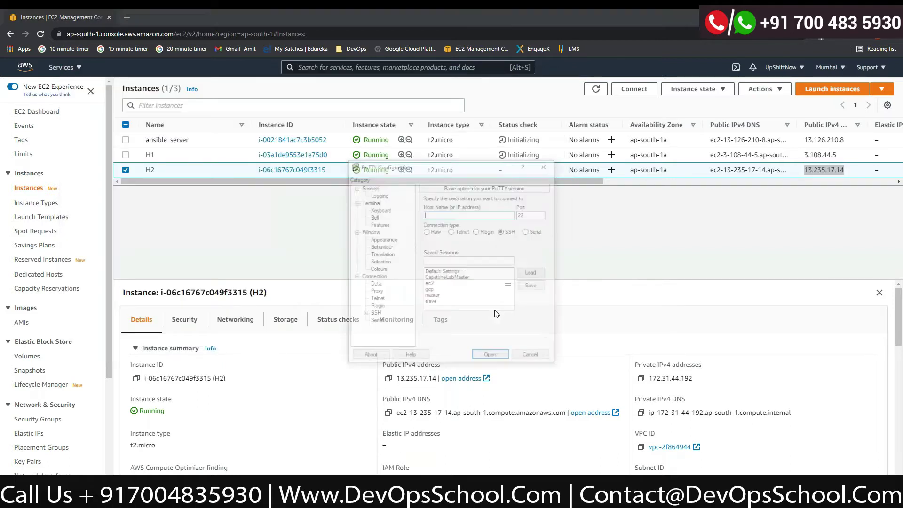
Step: Load the saved ec2 session in PuTTY again for H2 and enable system colours
click(429, 285)
click(533, 274)
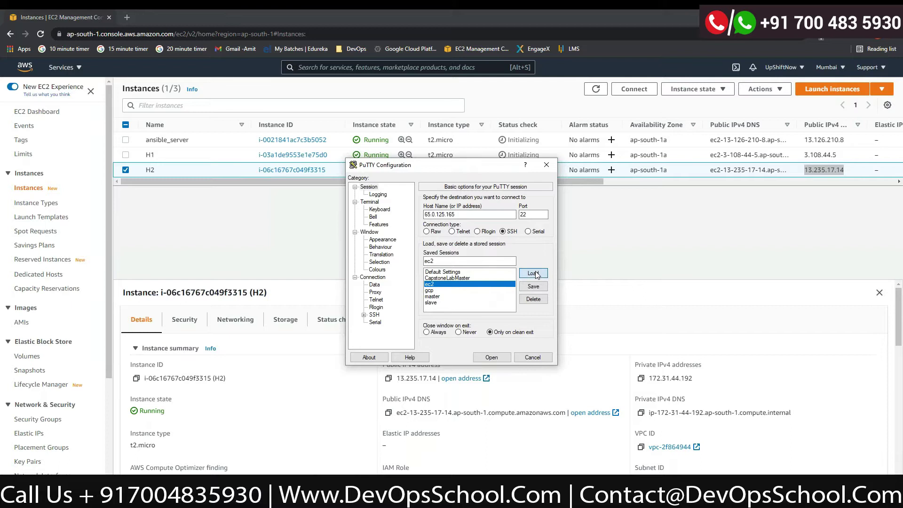
click(377, 270)
click(451, 248)
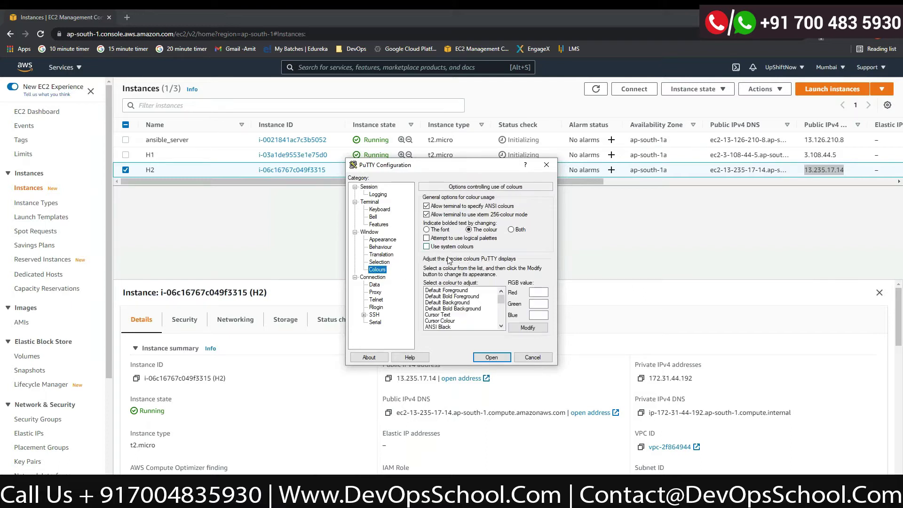
Step: Check the SSH authentication settings, set the auto-login username to cent and open the connection to H2
click(364, 315)
click(383, 308)
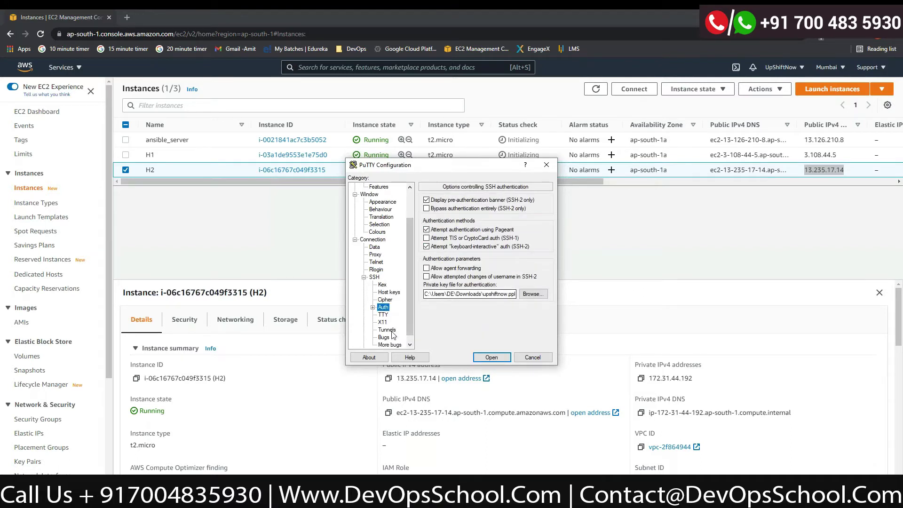
click(372, 308)
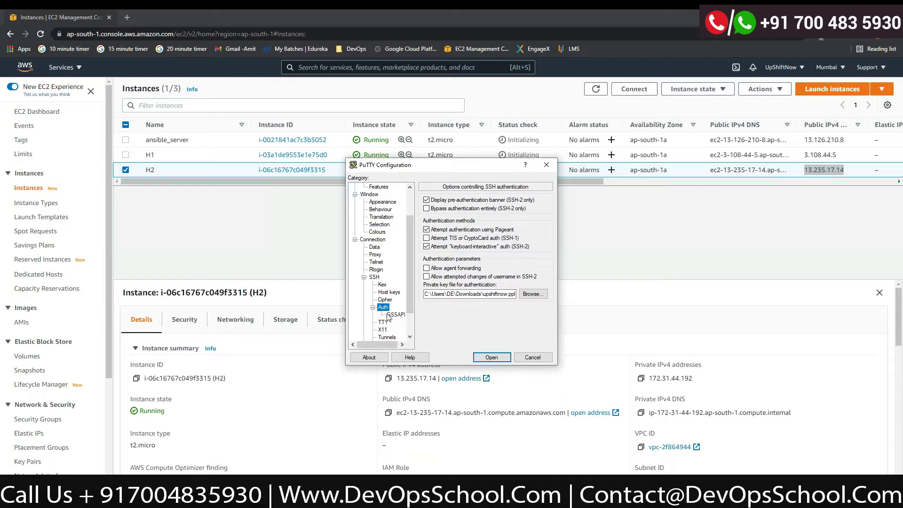
scroll(382, 287, down, 2)
click(380, 248)
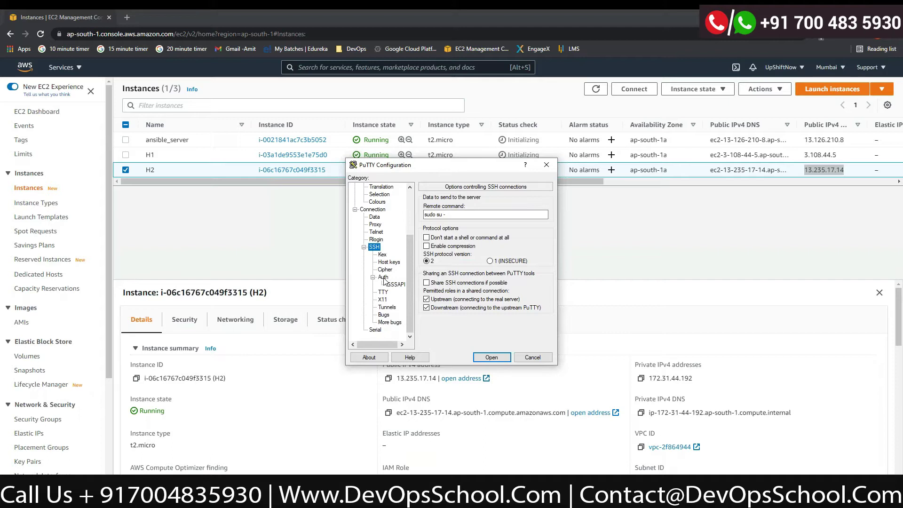
click(375, 218)
double_click(489, 207)
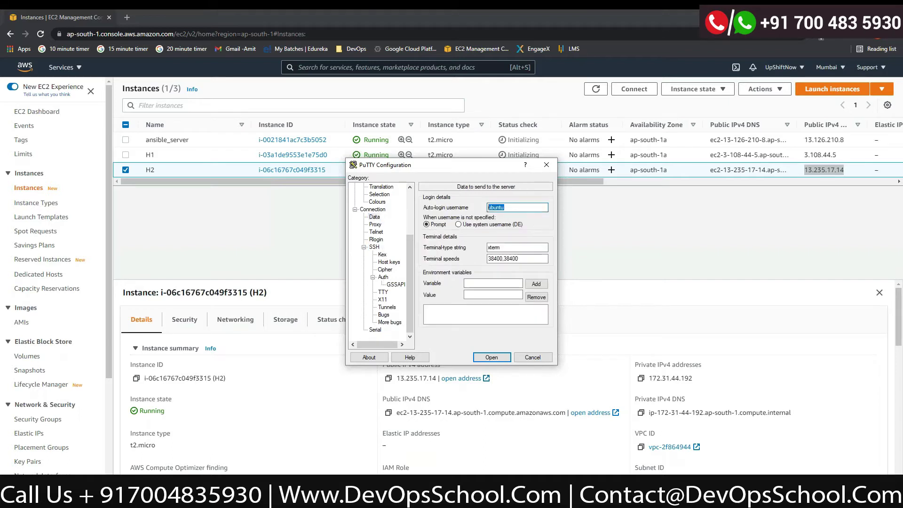
text(centos)
key(Return)
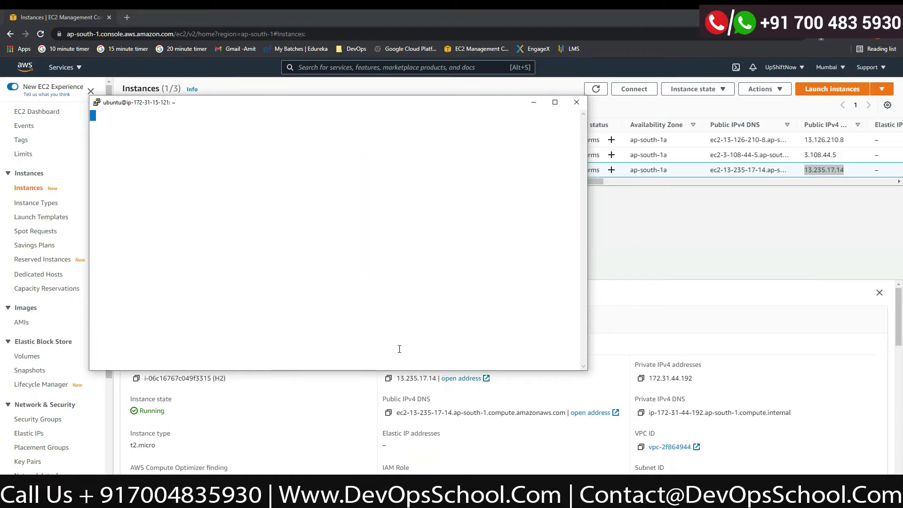
drag(251, 102, 436, 188)
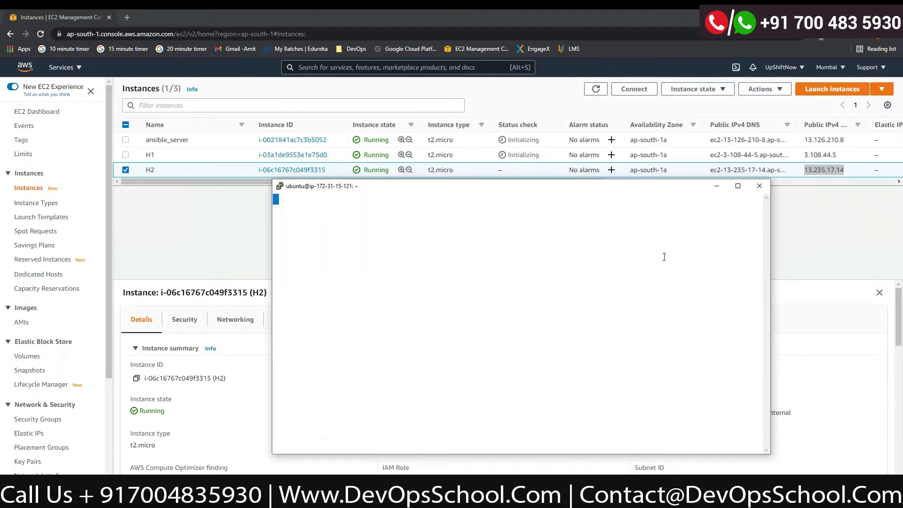
click(760, 188)
click(466, 292)
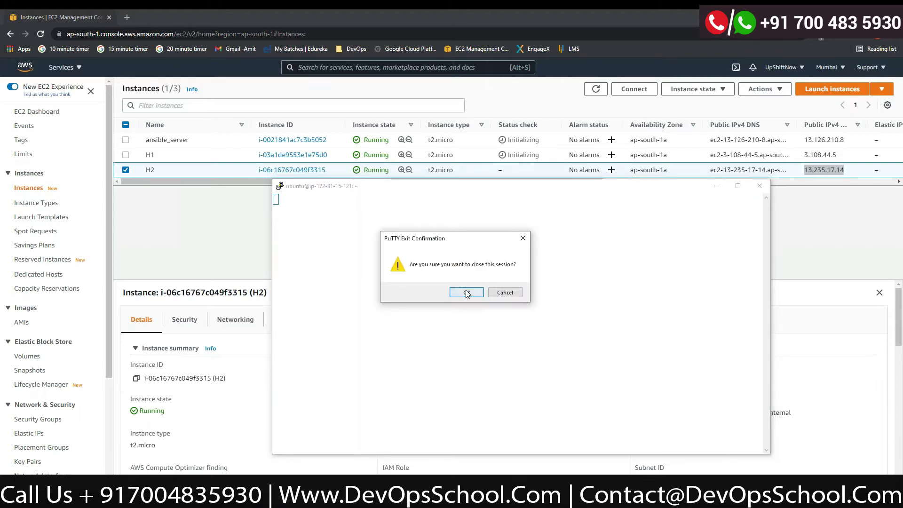
Step: Start a new PuTTY connection from the saved ec2 session and set the auto-login username to centos
middle_click(403, 498)
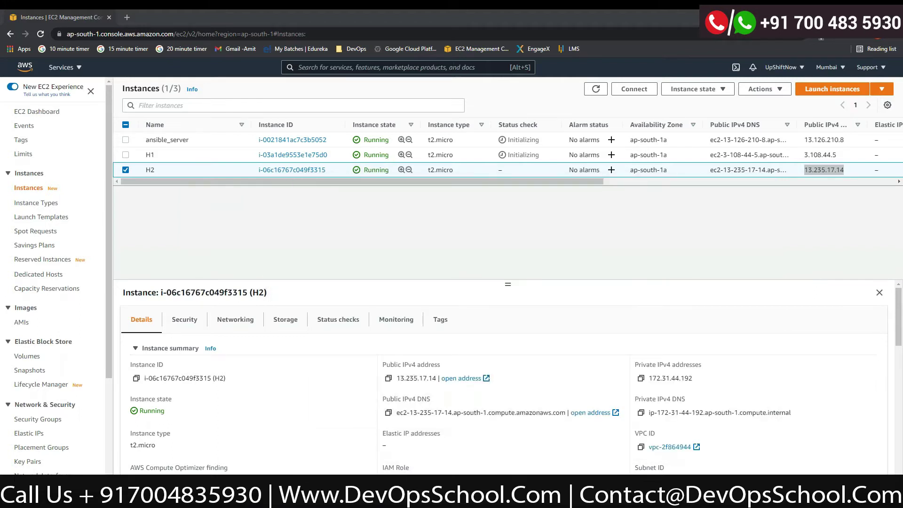
click(429, 284)
click(533, 272)
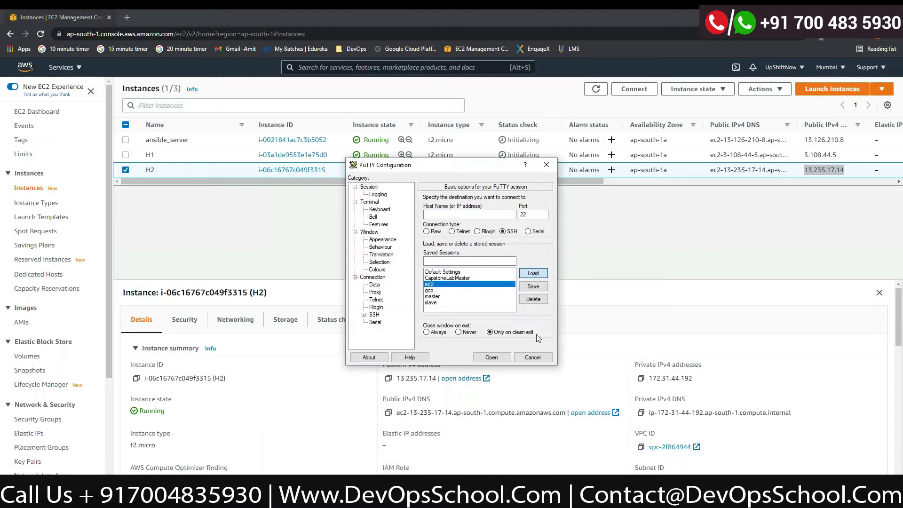
click(375, 285)
double_click(496, 207)
text(centos)
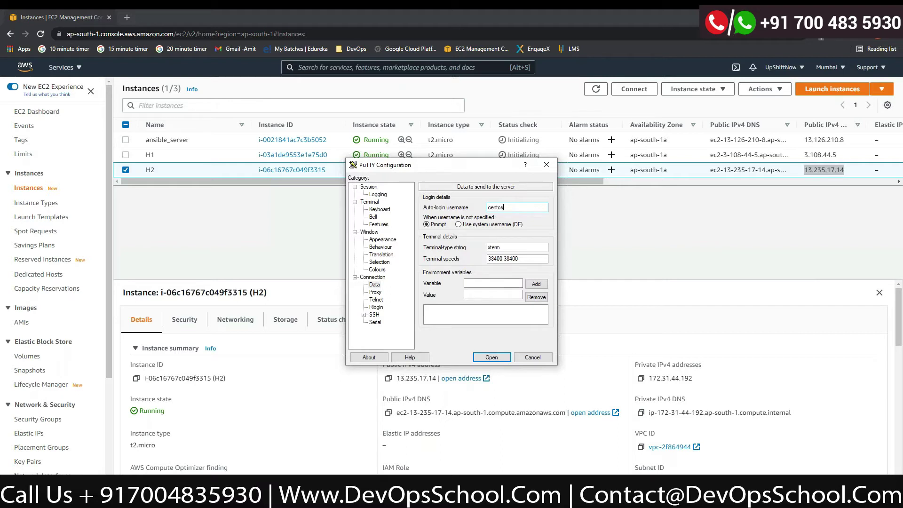
Step: Set the host address to H2's public IP 13.235.17.14 and open the SSH connection
click(368, 187)
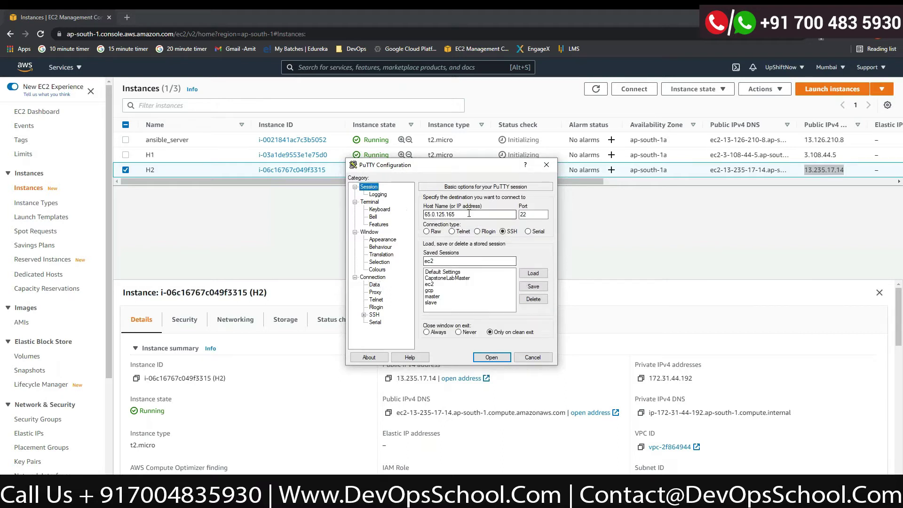
text(13.235.17.14)
click(491, 357)
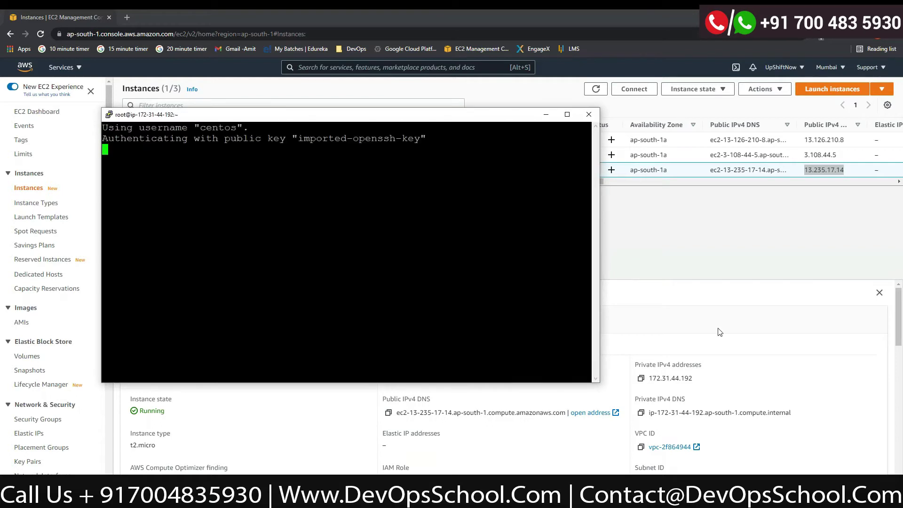
Step: Enable system colours for the running H2 terminal session, apply the change and reposition its window
right_click(268, 118)
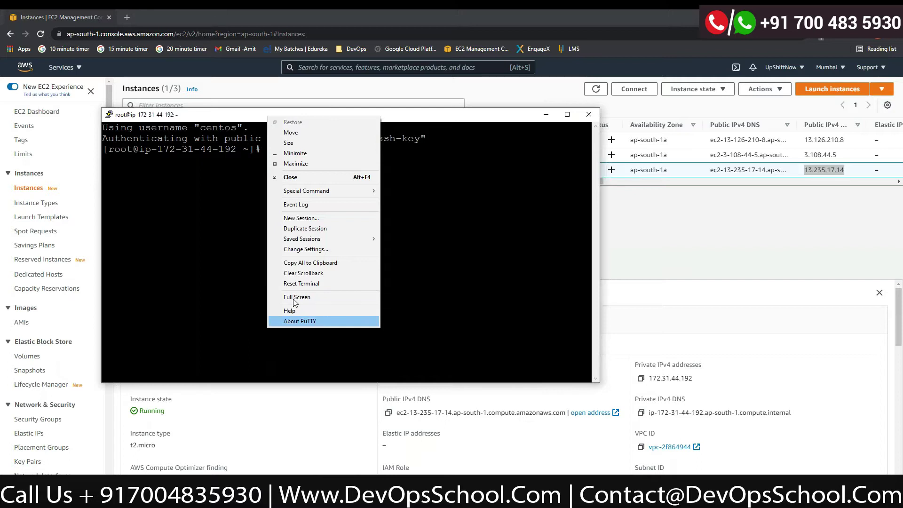
click(312, 251)
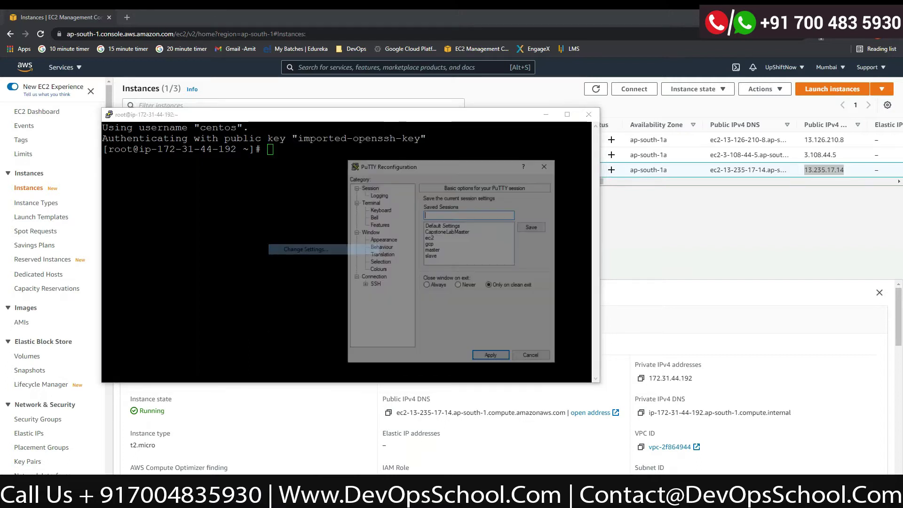
click(378, 270)
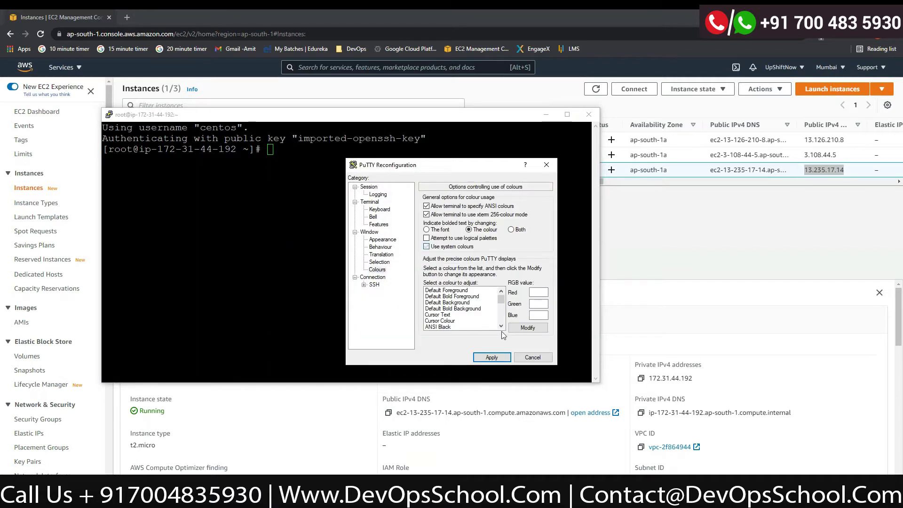
click(491, 357)
drag(344, 117, 610, 147)
text(cat)
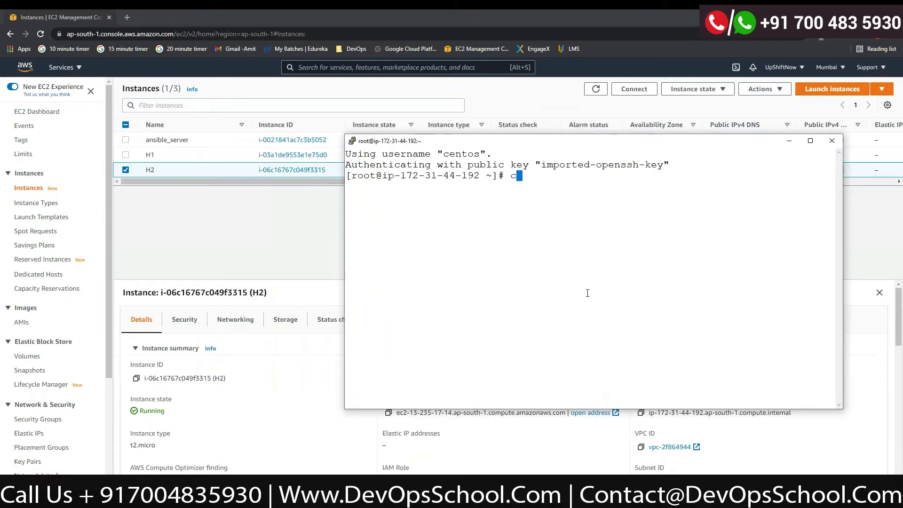
key(BackSpace)
key(BackSpace)
key(BackSpace)
Step: Run yum on H2 to check the package manager, and clear the terminal screen
text(yum)
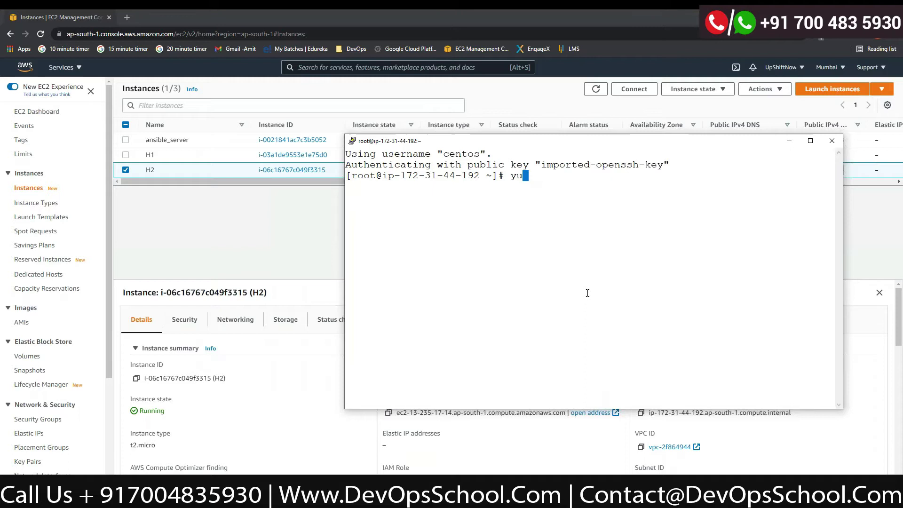
key(Return)
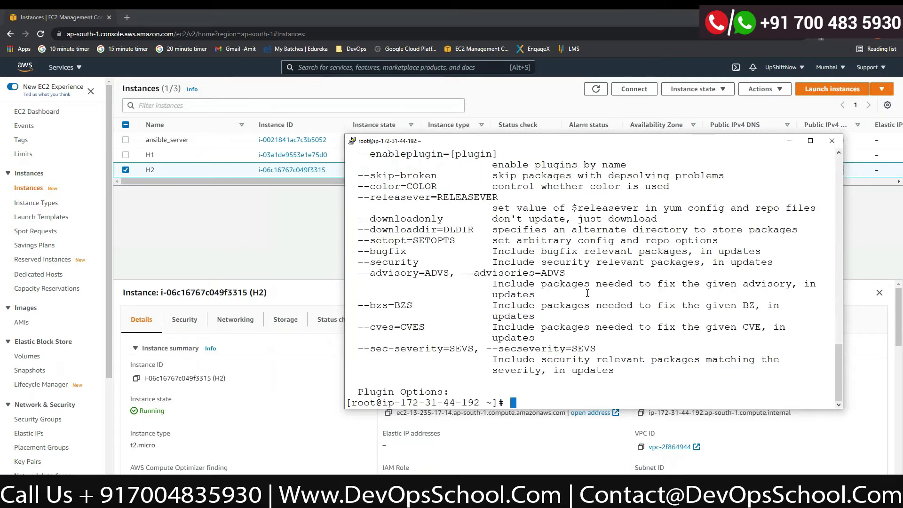
key(ctrl+l)
Step: Tile the three terminals with the Ansible server filling the left half, H1 in the upper right quarter and H2 in the lower right
click(849, 16)
drag(277, 66, 343, 67)
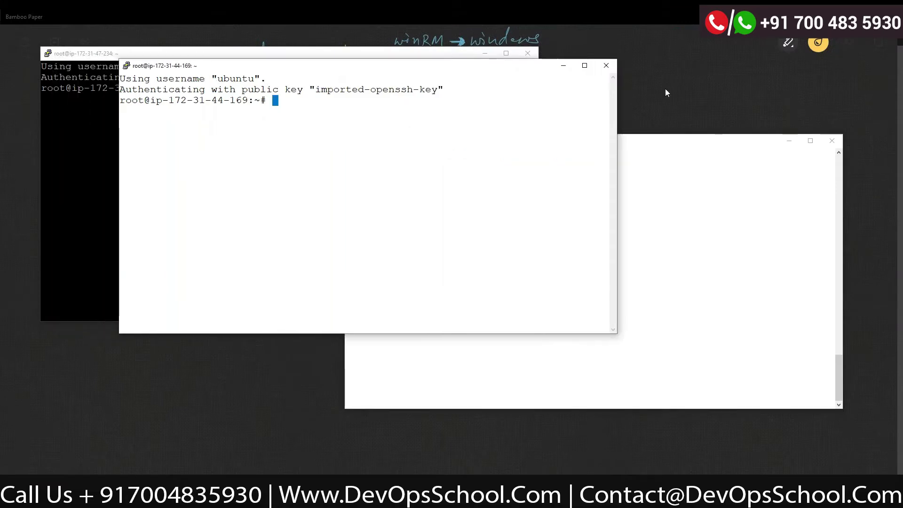
drag(666, 90, 667, 83)
click(196, 143)
drag(290, 57, 259, 65)
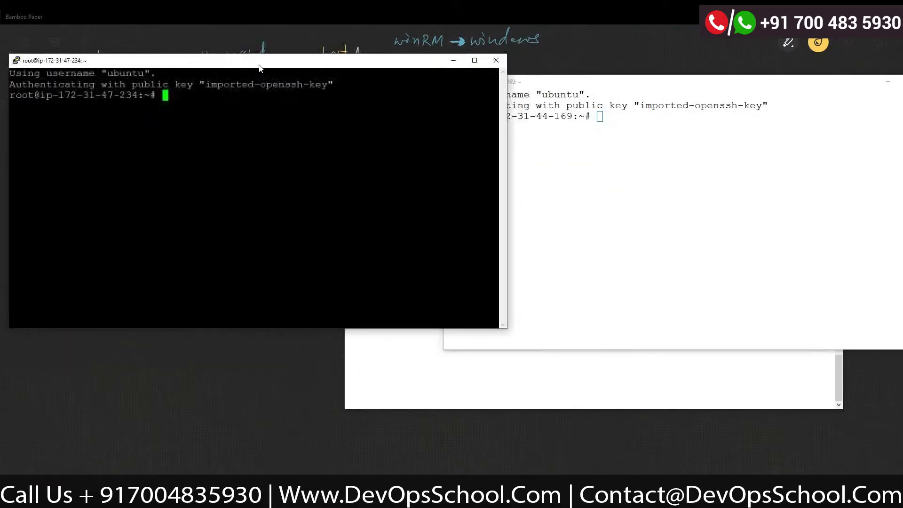
key(super+Left)
key(Return)
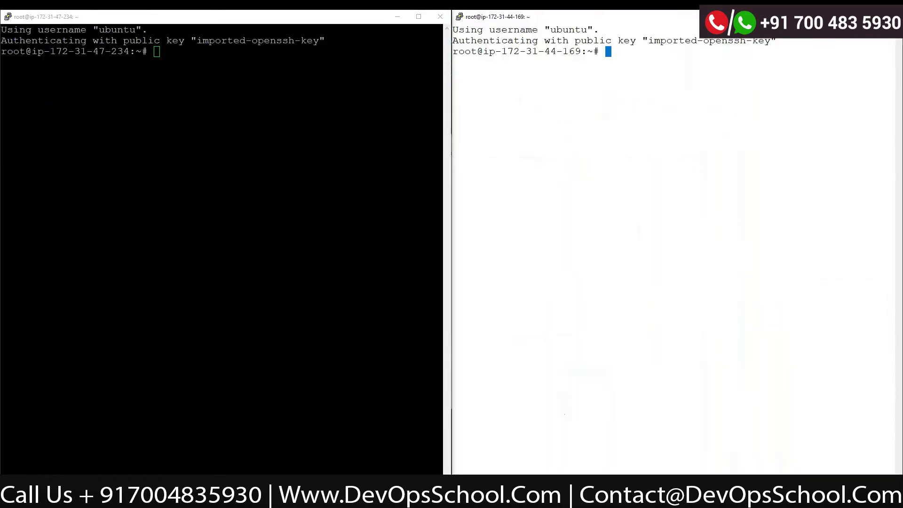
key(super+Up)
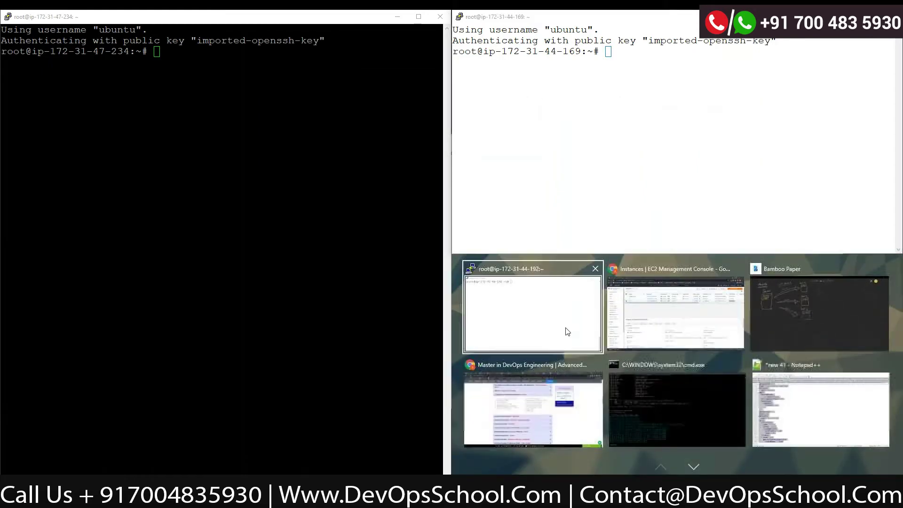
click(567, 328)
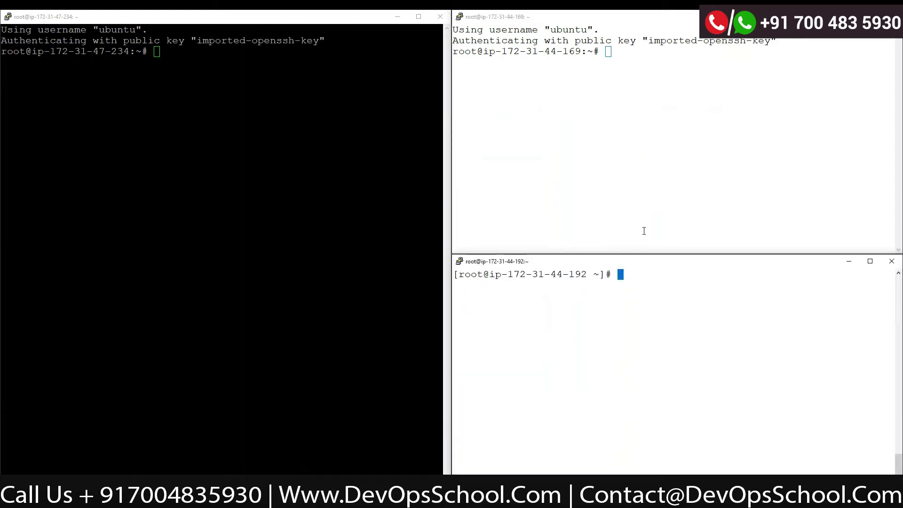
click(541, 123)
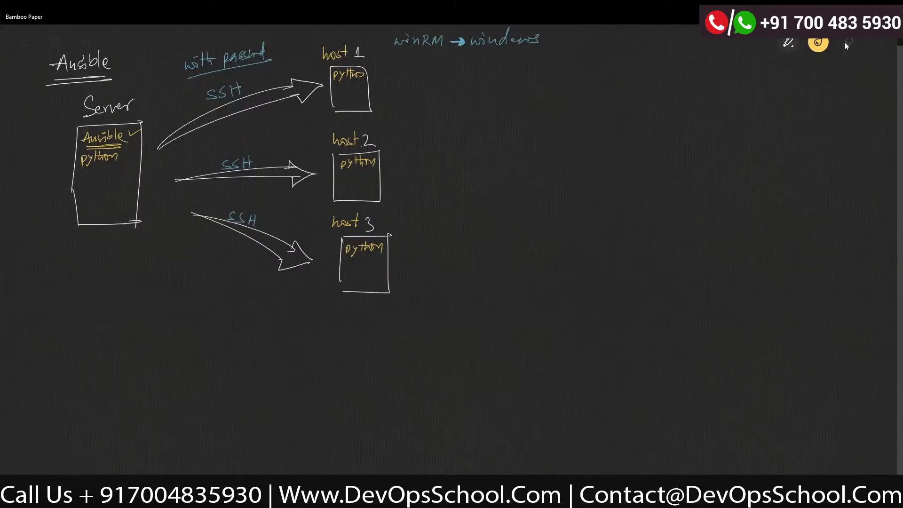
Step: Switch to Bamboo Paper, erase the third host from the Ansible diagram, and label host 1 ubuntu and host 2 centos
click(844, 41)
mouse_move(194, 211)
mouse_down()
mouse_move(280, 233)
mouse_move(196, 216)
mouse_up()
drag(346, 269, 361, 308)
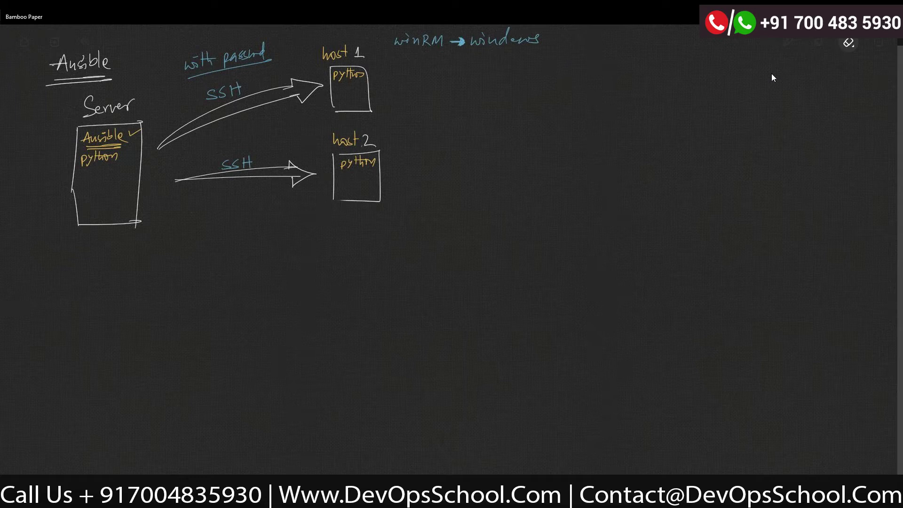
click(789, 42)
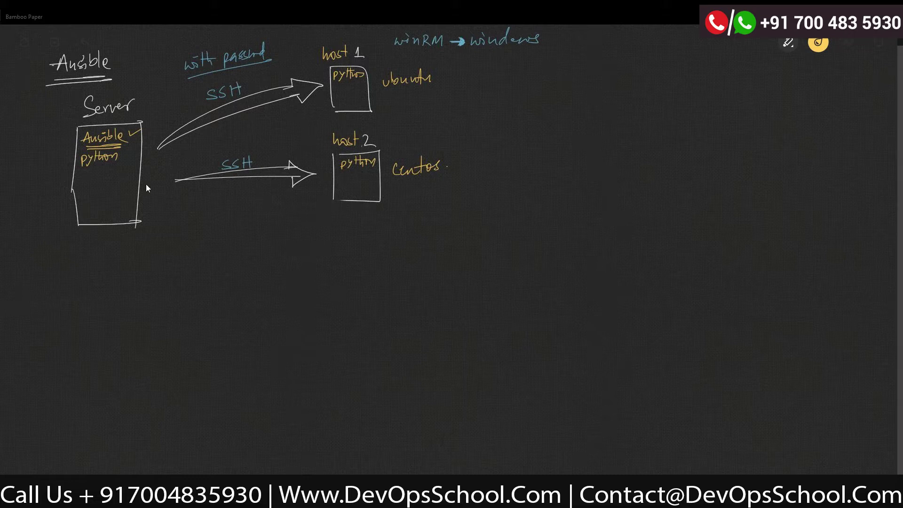
mouse_move(400, 499)
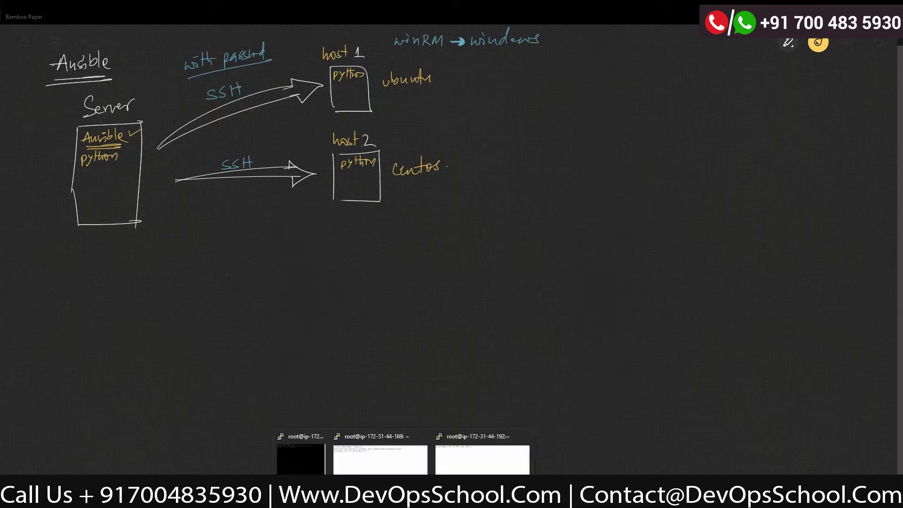
click(292, 471)
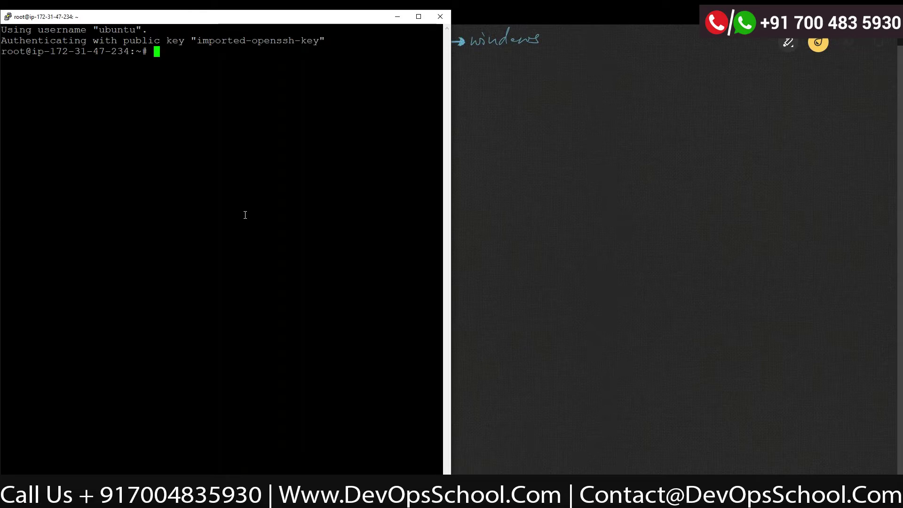
text(apt update)
key(Return)
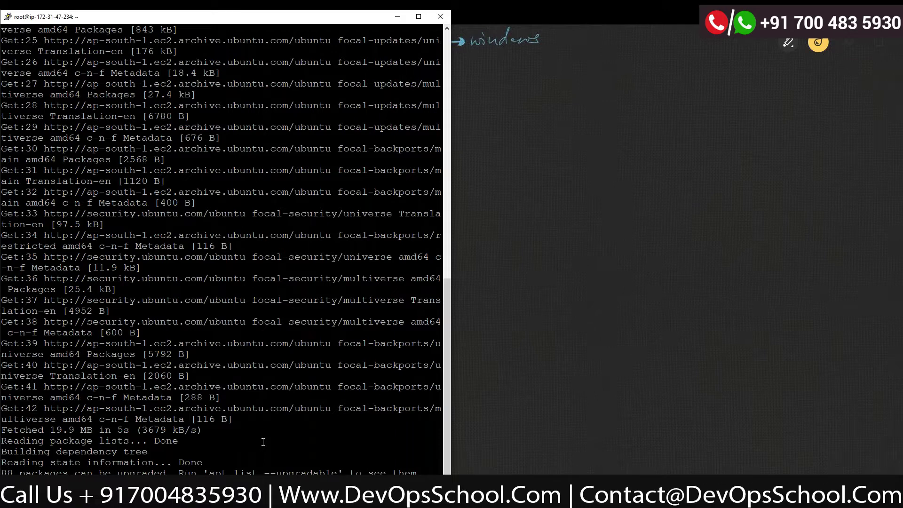
Step: Install Ansible on the server with apt install ansible, review the additional python3 packages and confirm the installation
key(Return)
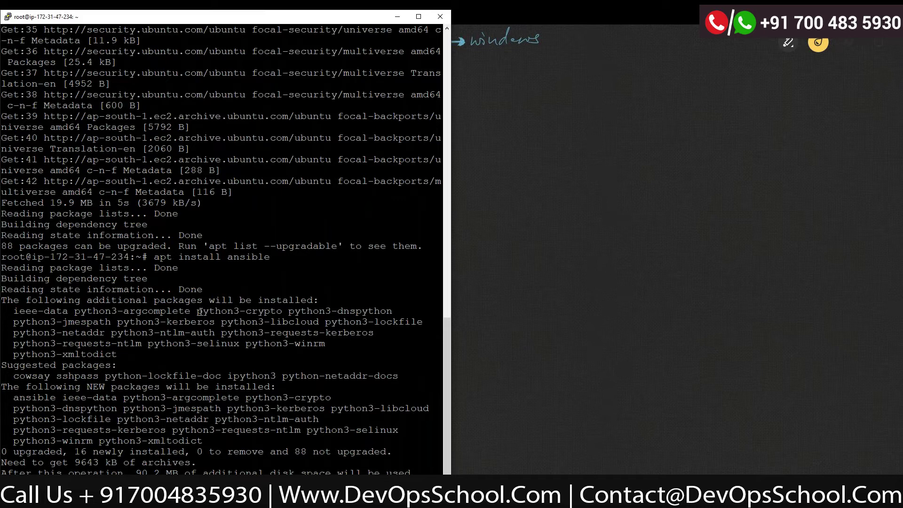
drag(17, 322, 111, 322)
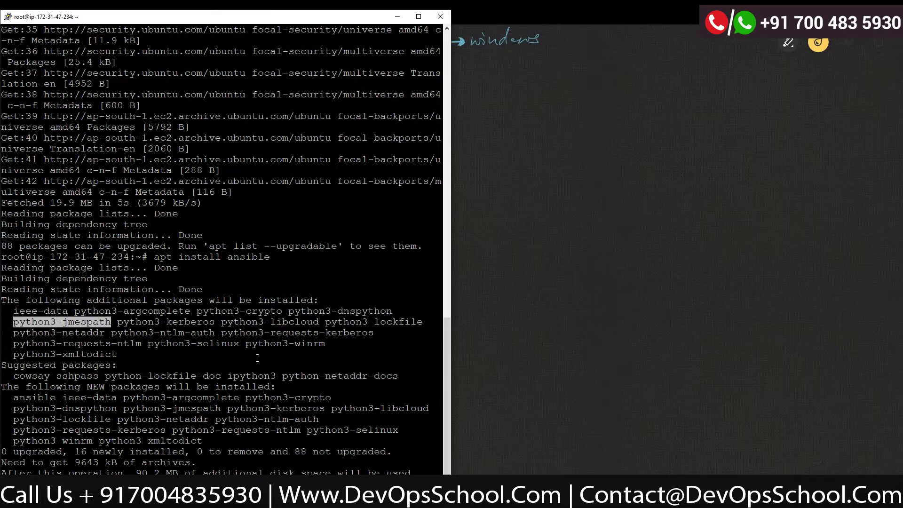
click(408, 453)
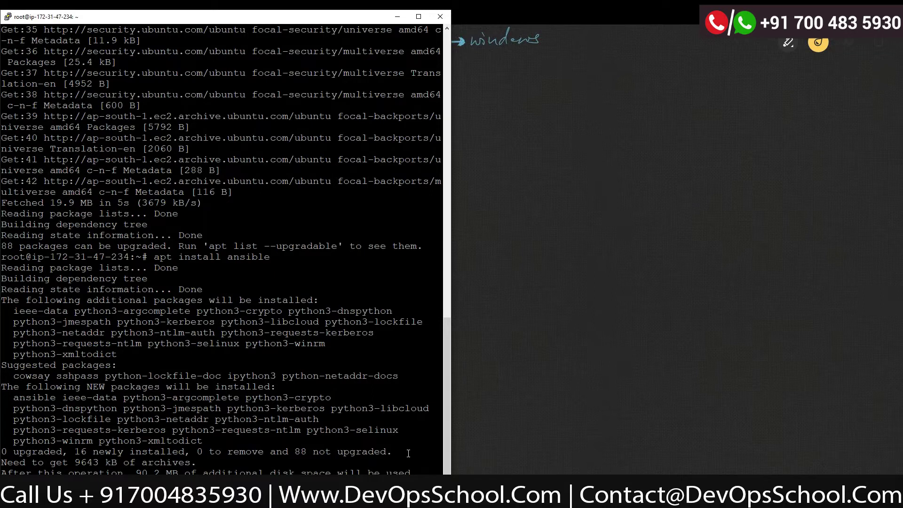
key(Return)
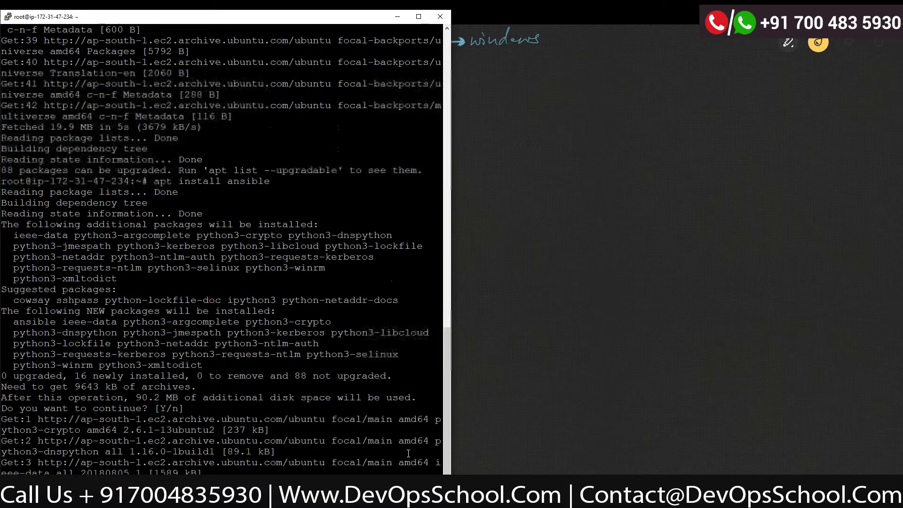